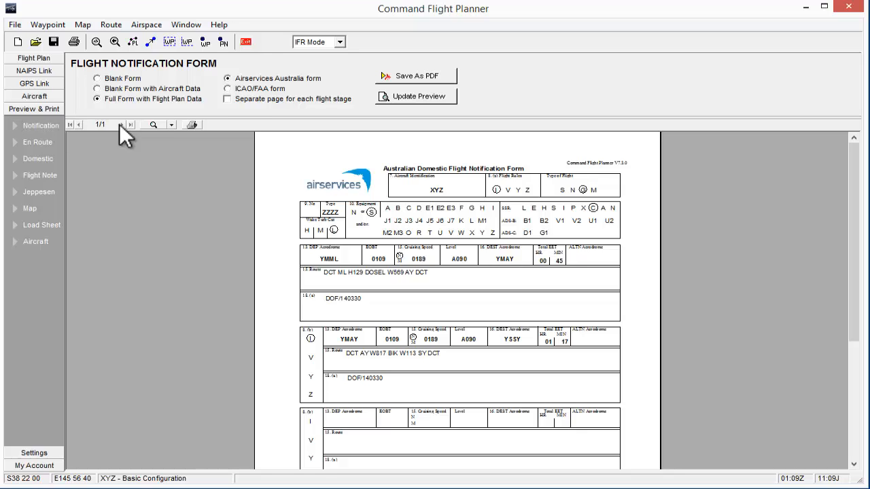
# Preview the flight notification in the ICAO/FAA form layout and return to the Airservices Australia form.
pyautogui.click(227, 77)
pyautogui.click(229, 89)
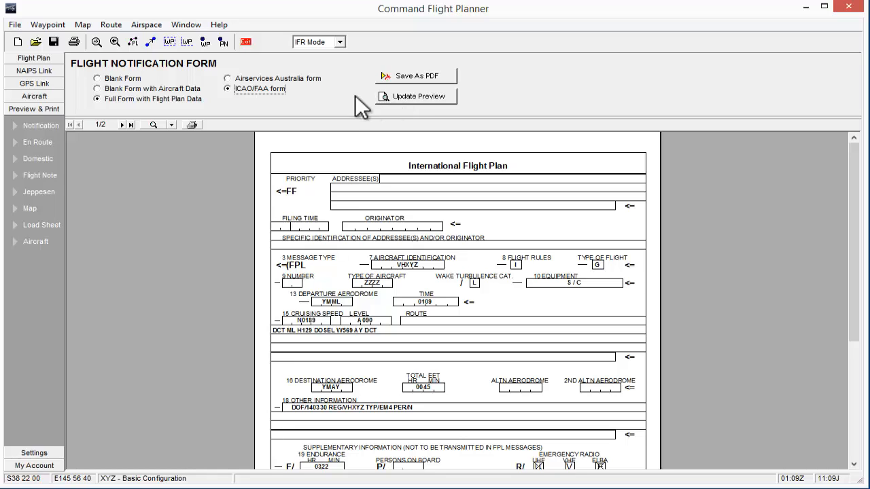
pyautogui.click(227, 78)
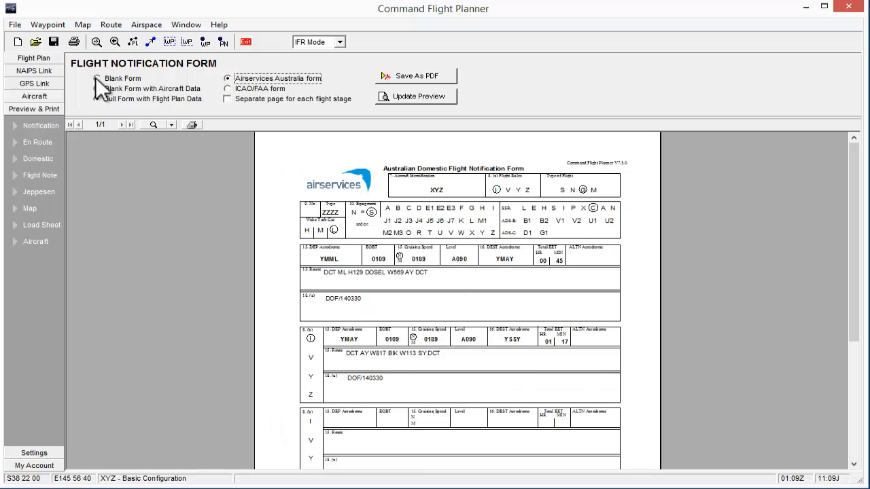
# Preview the Airservices Australia form as a blank form, a blank form with aircraft data, and the full form with flight plan data.
pyautogui.click(97, 79)
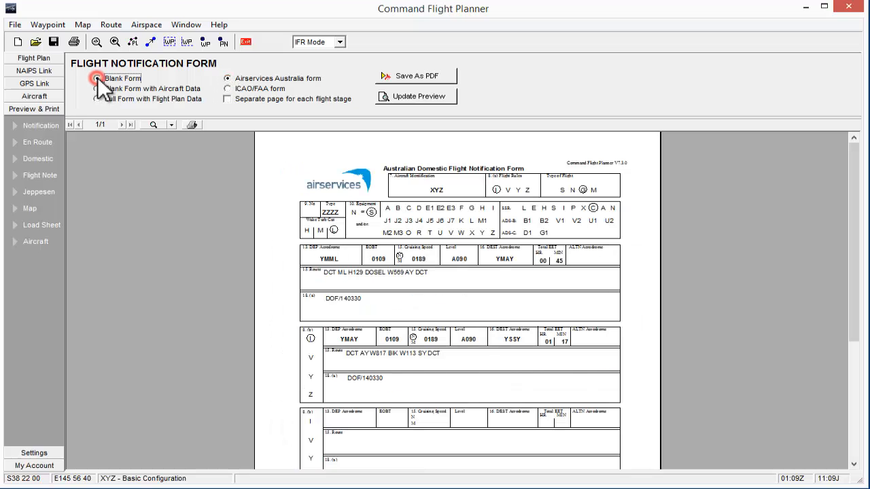
pyautogui.click(398, 98)
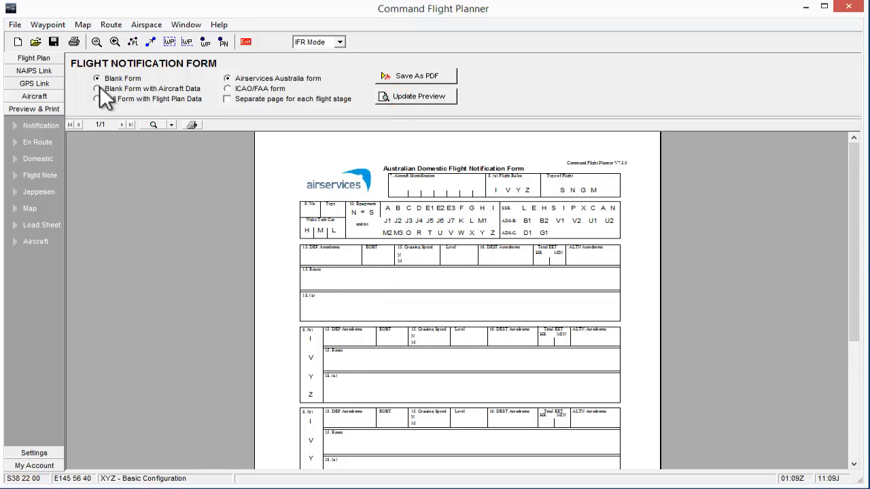
pyautogui.click(97, 89)
pyautogui.click(390, 96)
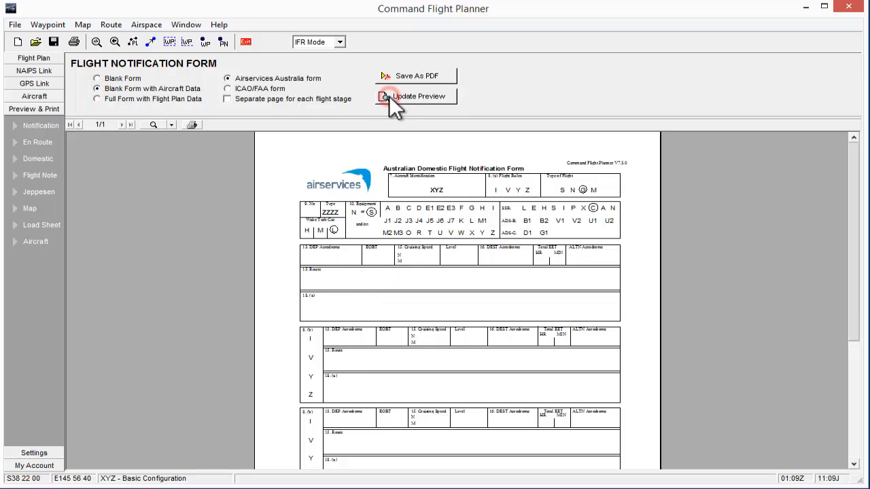
pyautogui.click(97, 99)
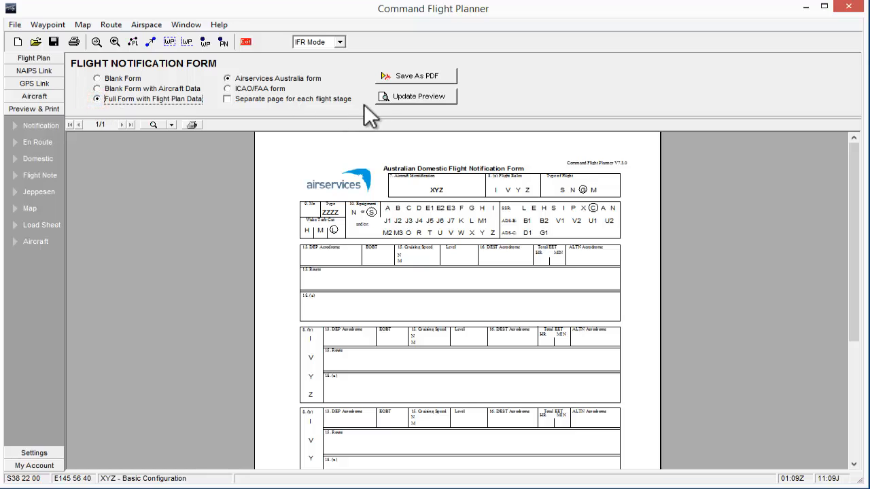
pyautogui.click(385, 97)
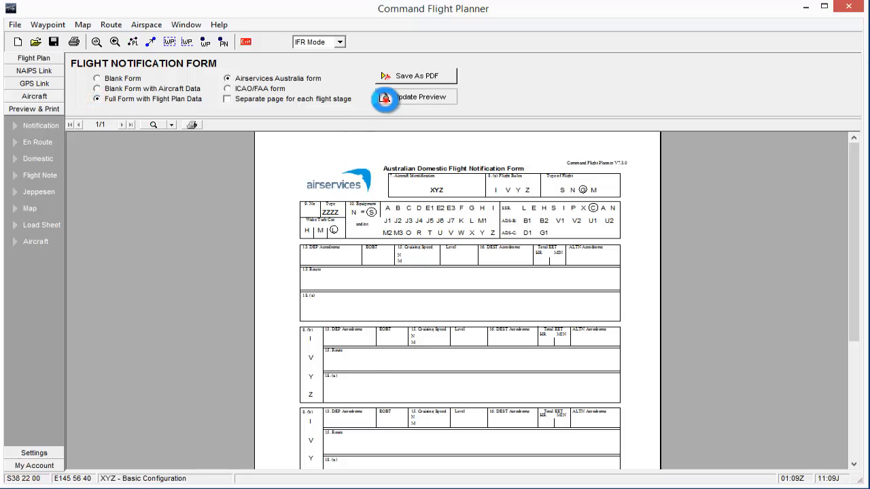
# Switch to the ICAO/FAA form and preview it blank, blank with aircraft data, and full with flight plan data.
pyautogui.click(226, 89)
pyautogui.click(98, 76)
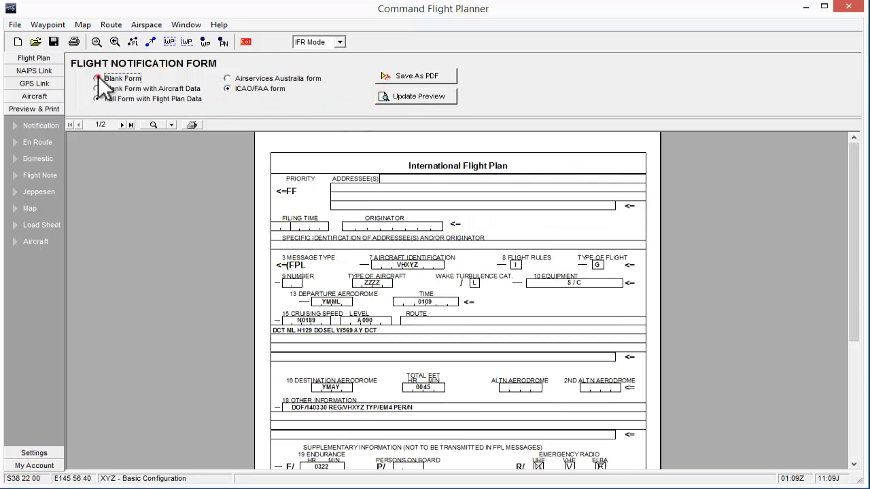
pyautogui.click(388, 97)
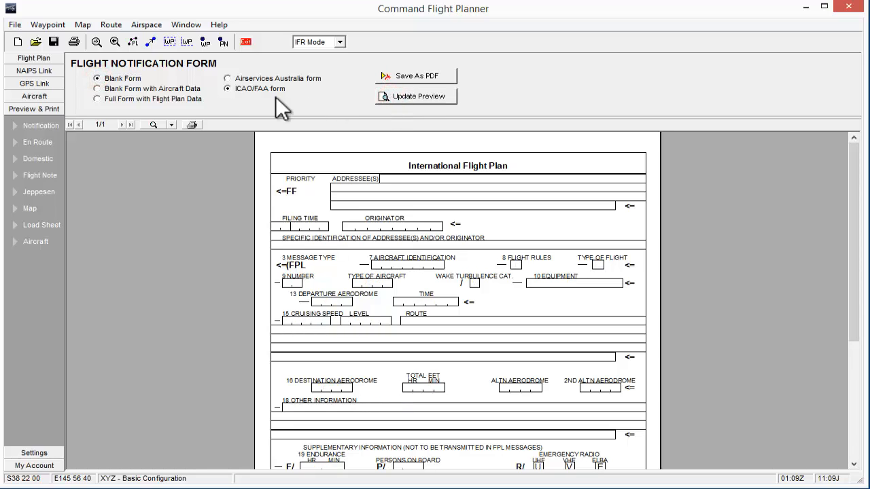
pyautogui.click(97, 89)
pyautogui.click(407, 97)
pyautogui.click(98, 99)
pyautogui.click(408, 97)
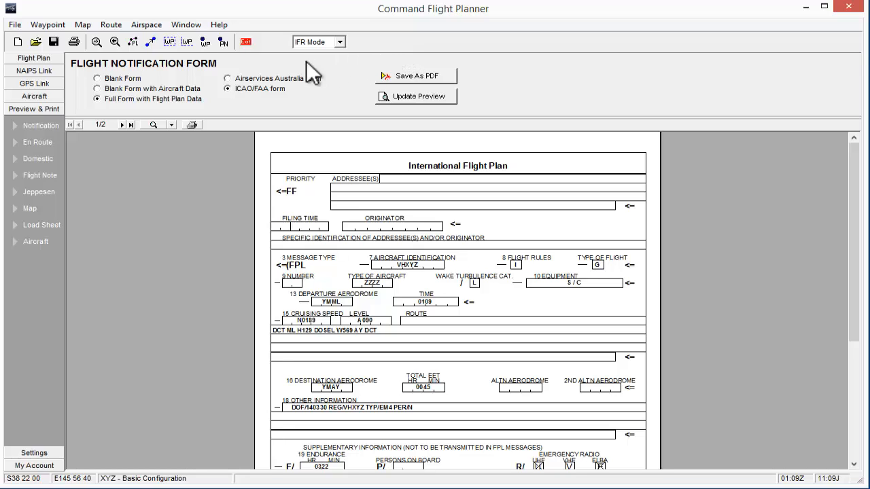
# Look through both pages of the International Flight Plan preview, including at 100% and 75% zoom.
pyautogui.click(121, 124)
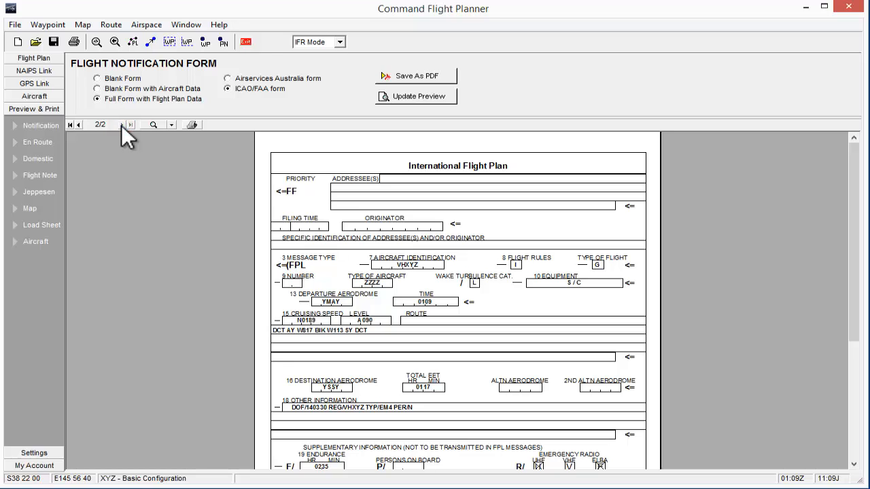
pyautogui.click(79, 125)
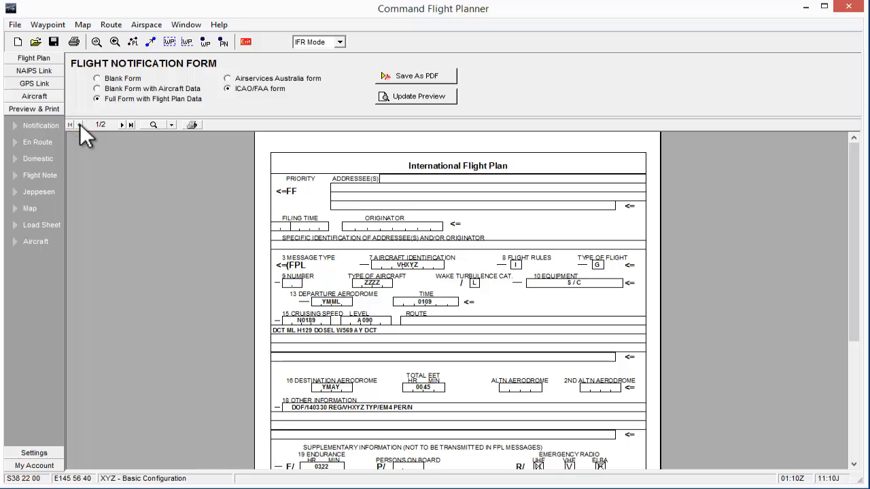
pyautogui.click(172, 124)
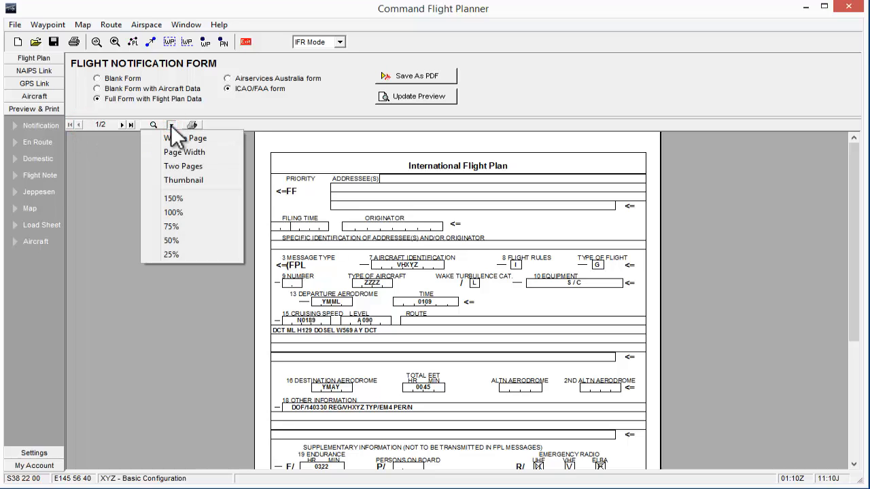
pyautogui.click(179, 210)
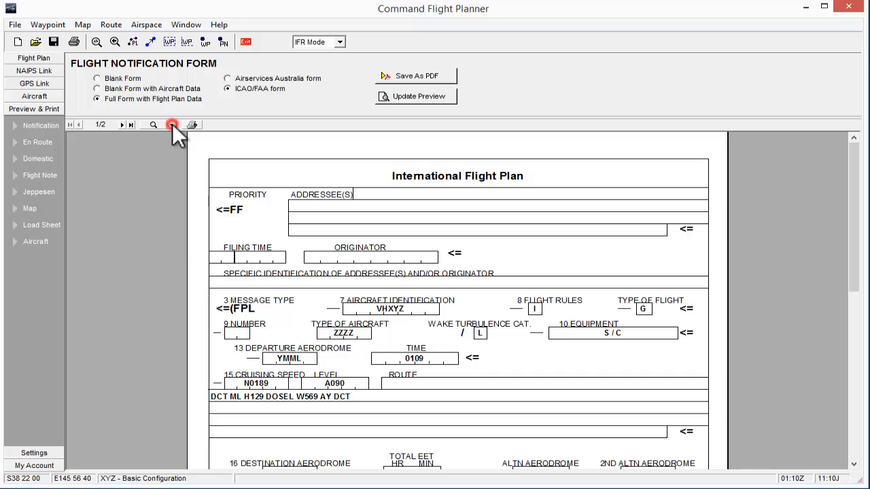
pyautogui.click(171, 124)
pyautogui.click(176, 226)
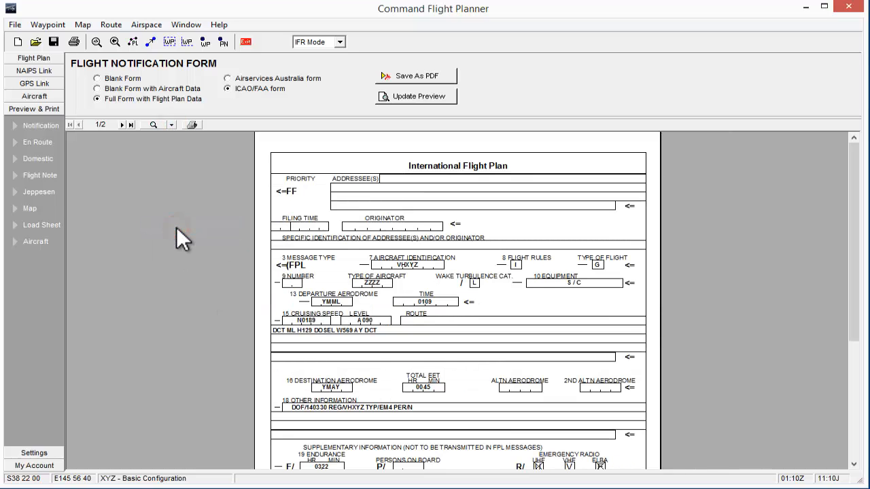
pyautogui.scroll(-3, 353, 218)
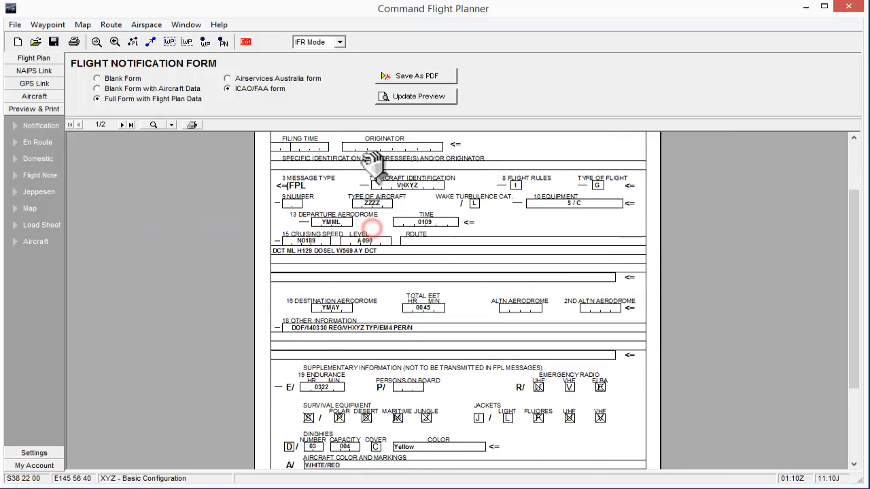
pyautogui.moveTo(416, 299); pyautogui.dragTo(422, 420)
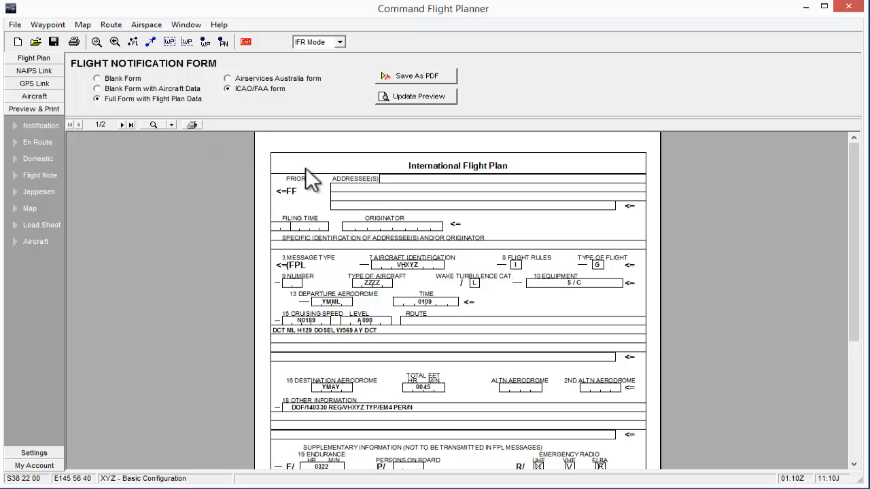
# Preview the en route data sheet at 100% zoom and examine the airport and waypoint details on its first page.
pyautogui.click(37, 141)
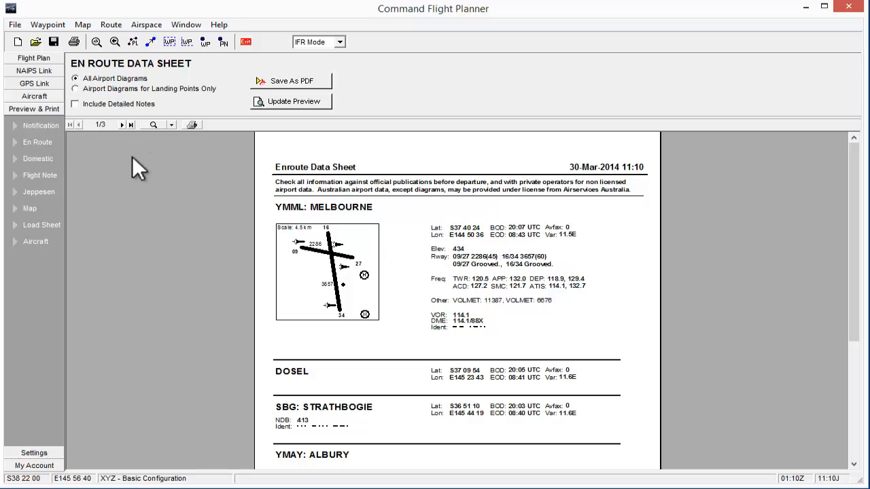
pyautogui.click(172, 125)
pyautogui.click(182, 209)
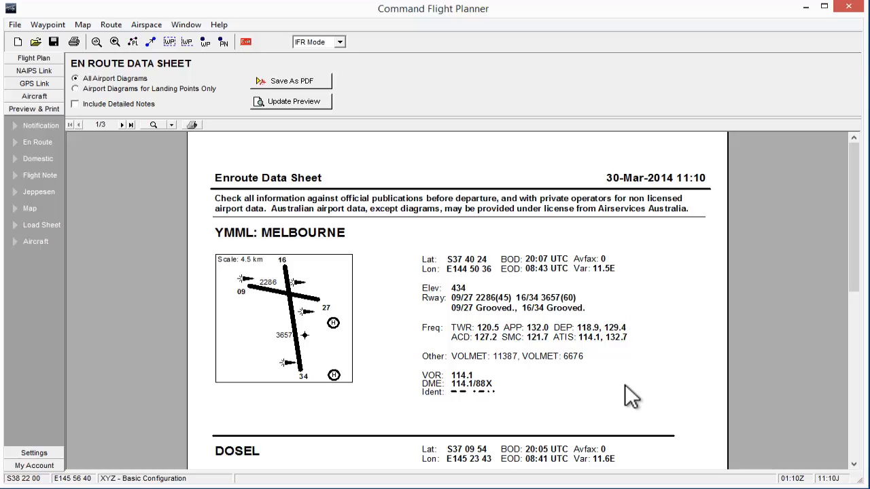
pyautogui.moveTo(625, 398); pyautogui.dragTo(639, 204)
pyautogui.moveTo(645, 433); pyautogui.dragTo(641, 283)
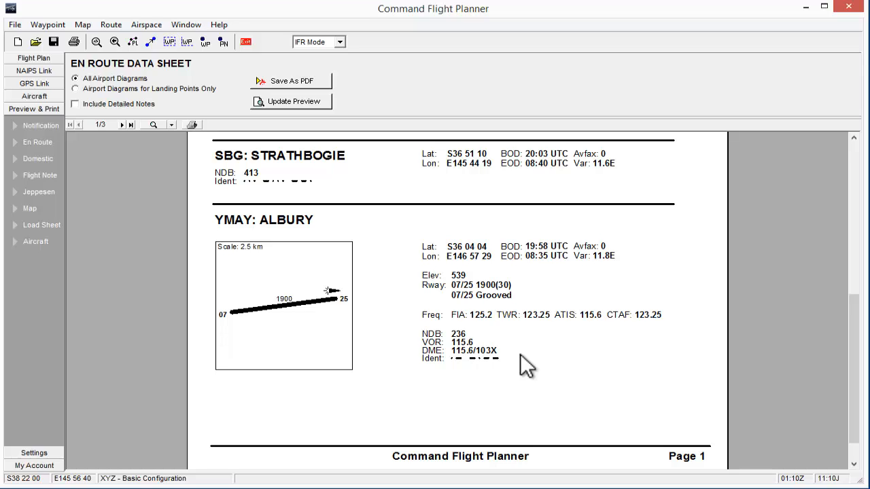
pyautogui.moveTo(519, 354); pyautogui.dragTo(521, 318)
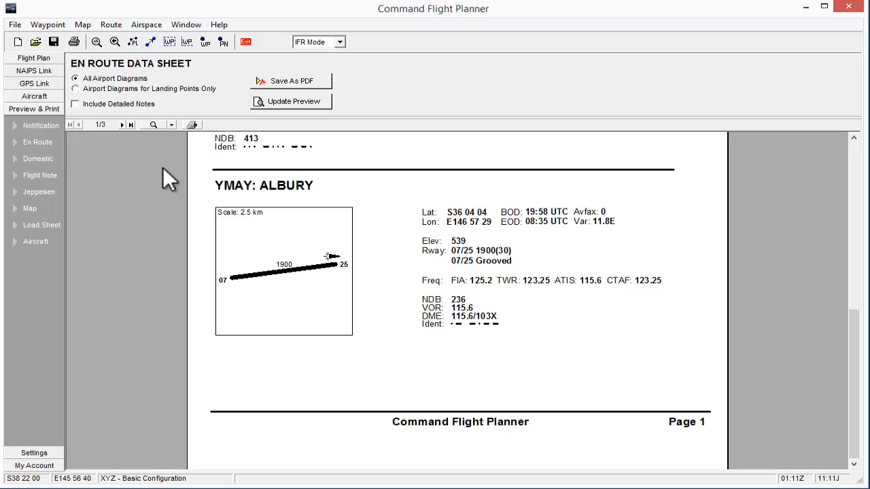
# Examine the second page of the en route data sheet and the flight costing on its third page.
pyautogui.click(121, 124)
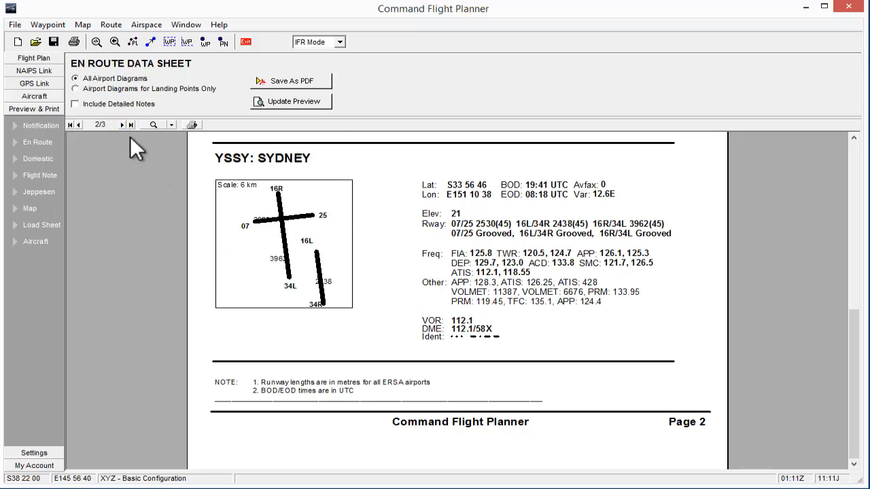
pyautogui.moveTo(408, 238); pyautogui.dragTo(421, 415)
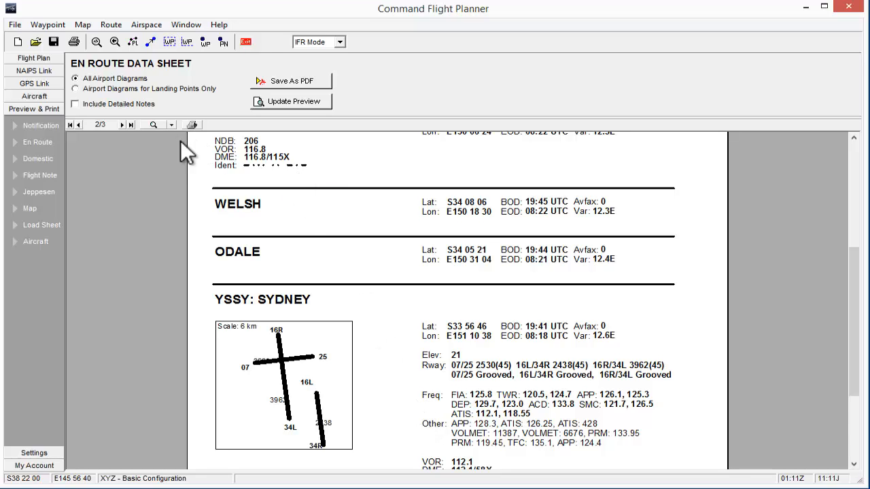
pyautogui.click(122, 125)
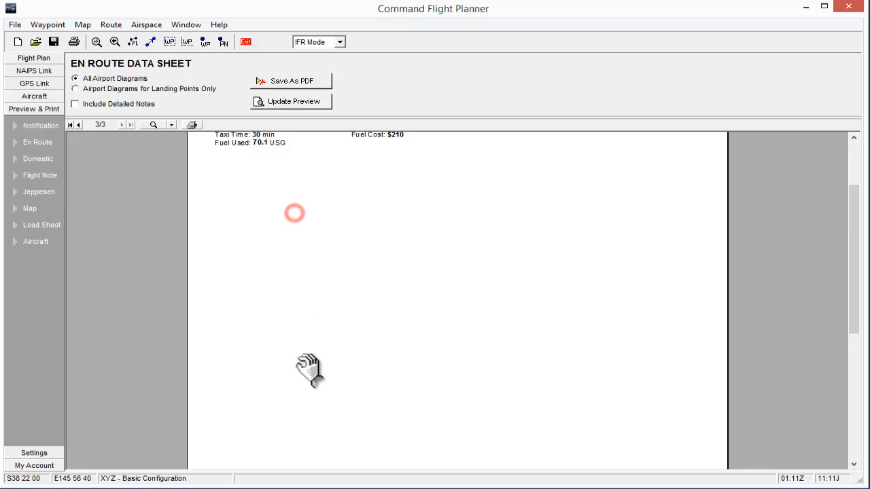
pyautogui.moveTo(307, 371); pyautogui.dragTo(315, 446)
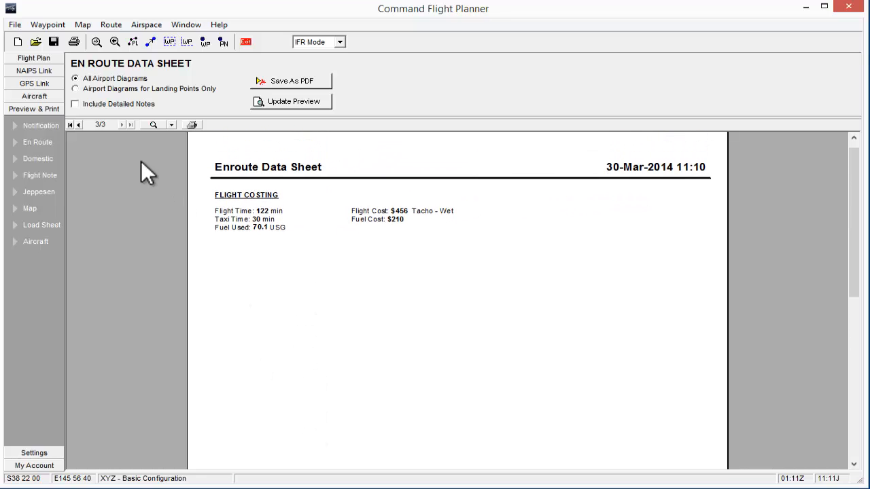
# Preview the domestic flight plan and examine its route table and fuel calculation section.
pyautogui.click(49, 161)
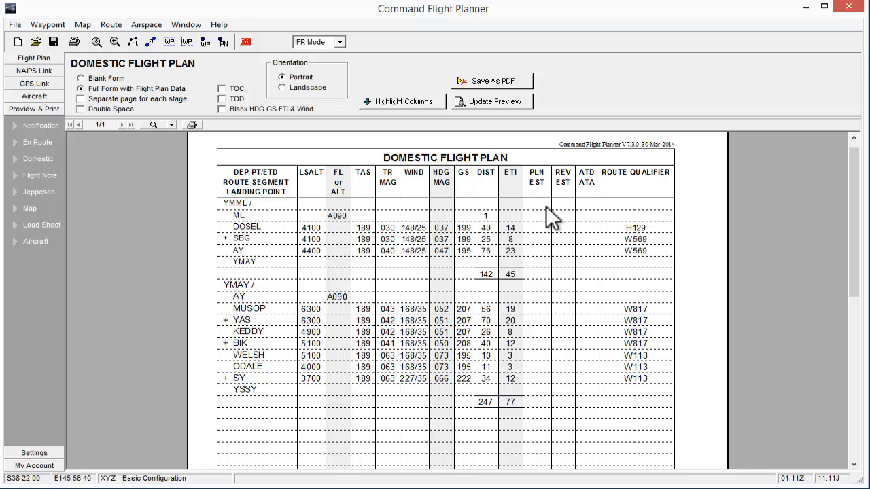
pyautogui.moveTo(553, 363); pyautogui.dragTo(557, 229)
pyautogui.moveTo(540, 373); pyautogui.dragTo(537, 217)
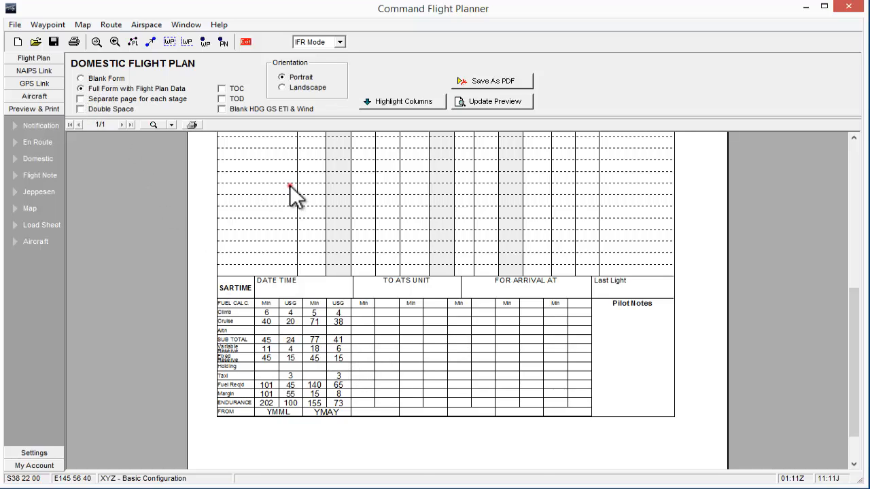
pyautogui.moveTo(288, 185); pyautogui.dragTo(302, 408)
pyautogui.moveTo(280, 234); pyautogui.dragTo(272, 346)
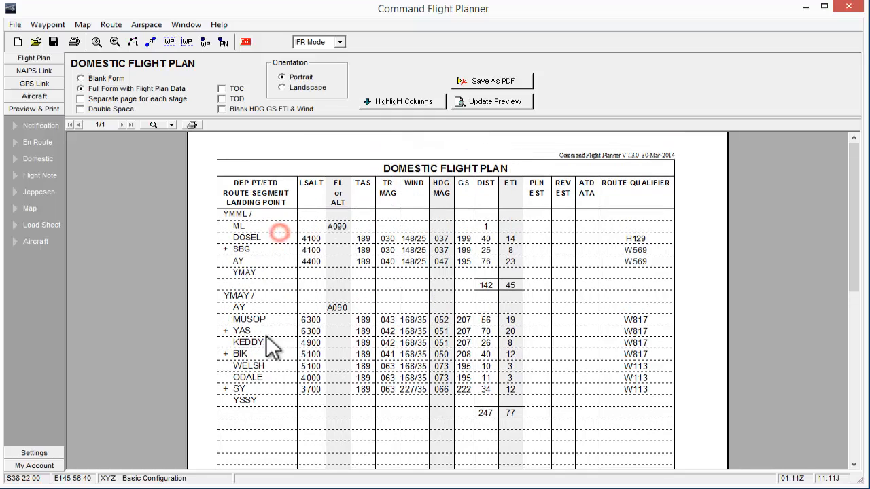
# Preview the domestic flight plan as a blank form, then restore the full form with flight plan data.
pyautogui.click(81, 78)
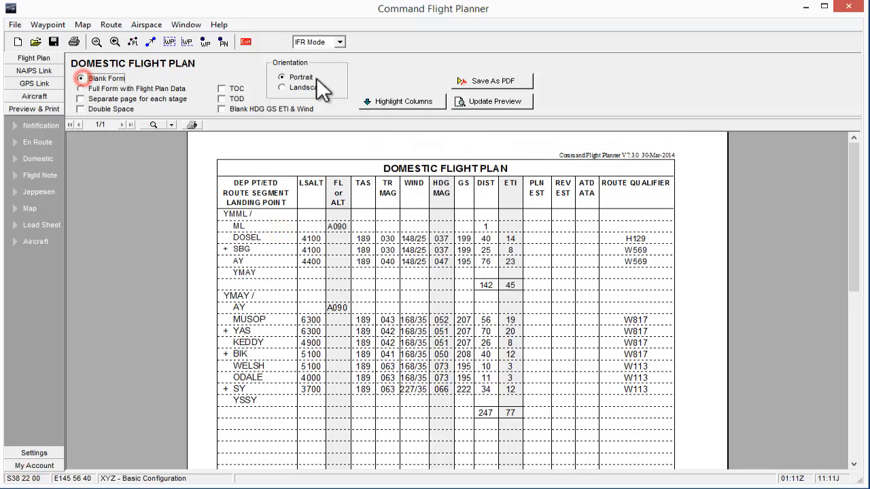
pyautogui.click(496, 101)
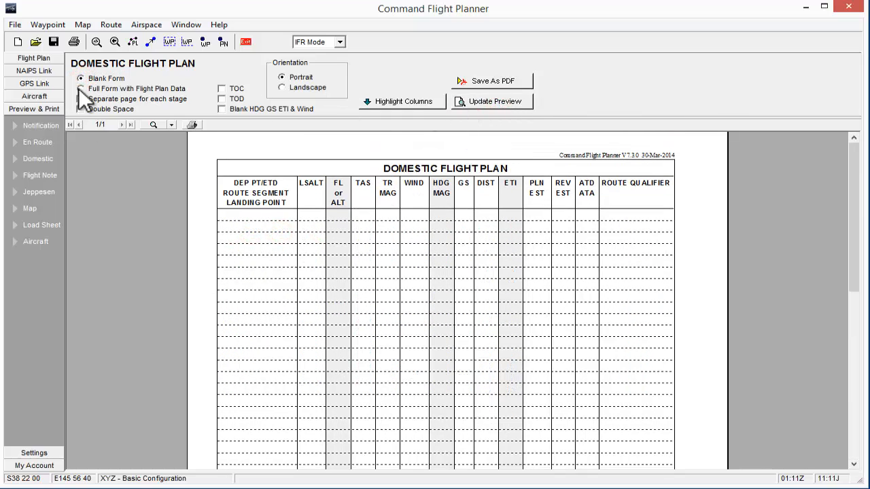
pyautogui.click(80, 89)
pyautogui.click(477, 103)
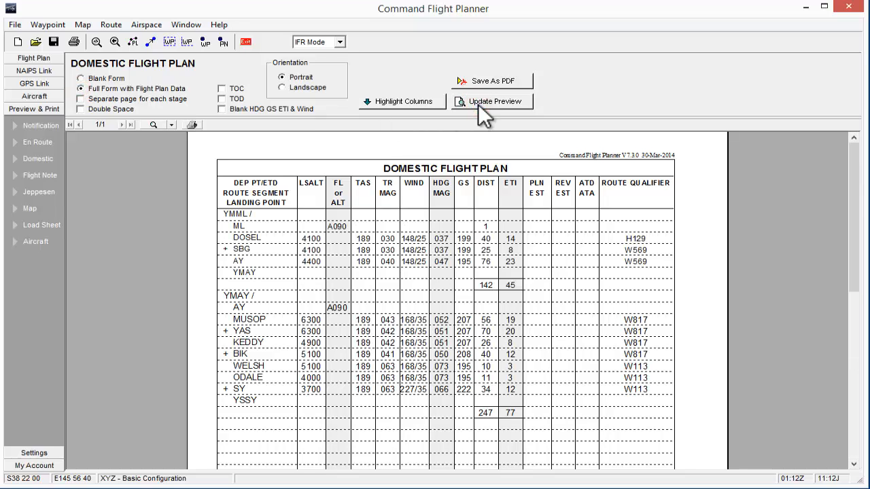
# Preview the domestic flight plan with a separate page for each stage, and turn that option off again.
pyautogui.click(81, 99)
pyautogui.click(467, 104)
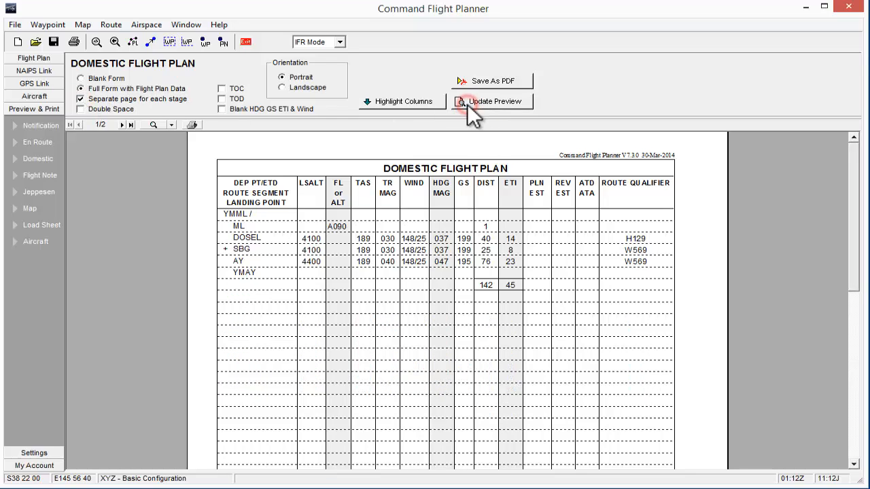
pyautogui.click(81, 99)
# Double-space the domestic flight plan and include the TOC and TOD rows in its refreshed preview.
pyautogui.click(81, 109)
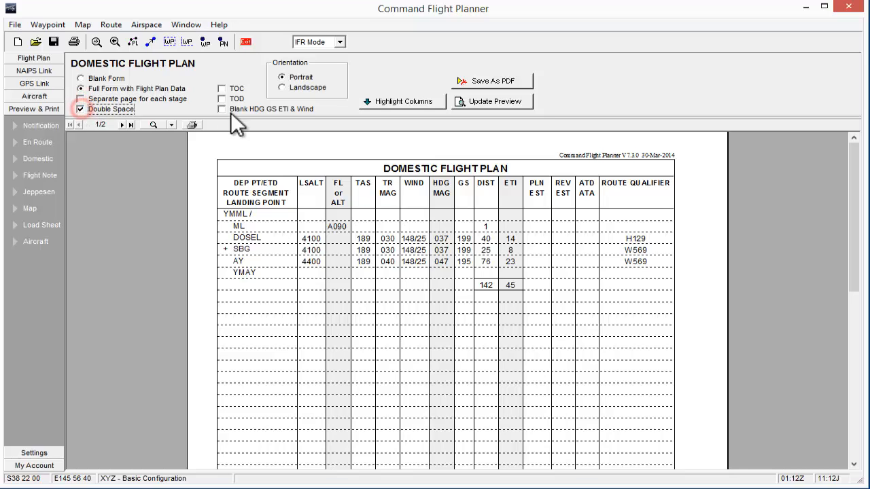
pyautogui.click(467, 102)
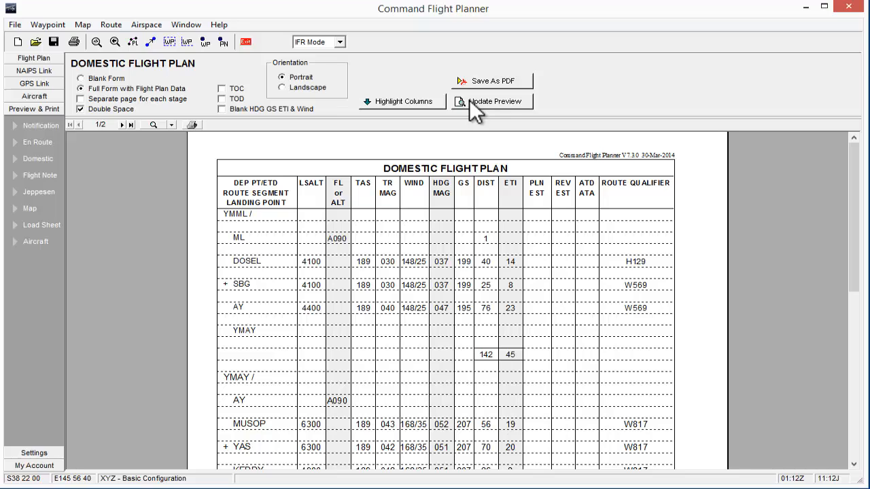
pyautogui.click(221, 89)
pyautogui.click(484, 105)
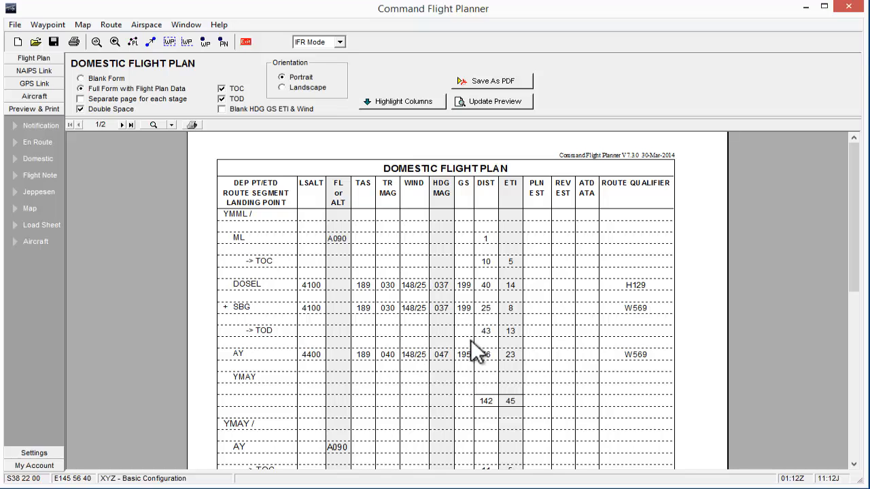
# Switch the domestic flight plan to landscape orientation and show its refreshed preview at 75% zoom.
pyautogui.click(283, 88)
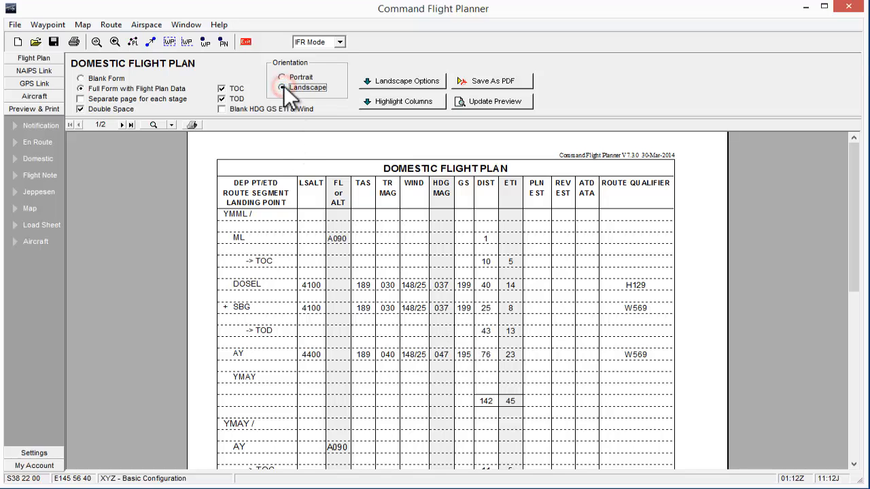
pyautogui.click(496, 99)
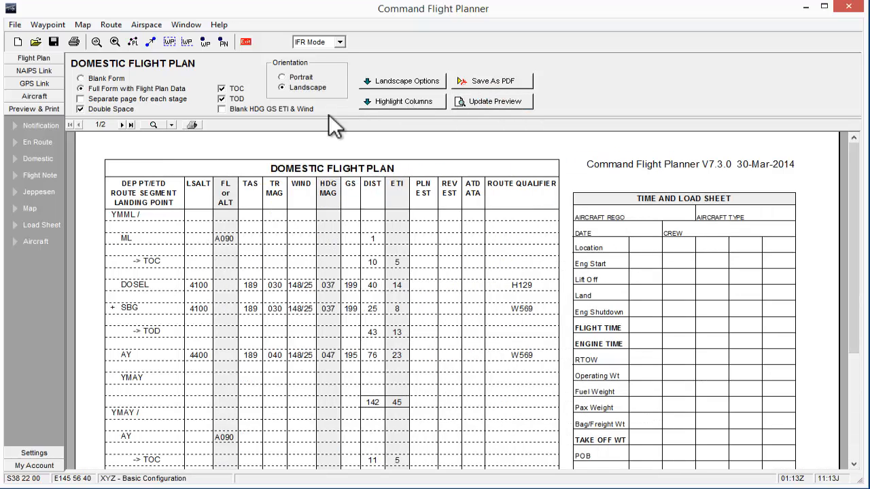
pyautogui.click(171, 124)
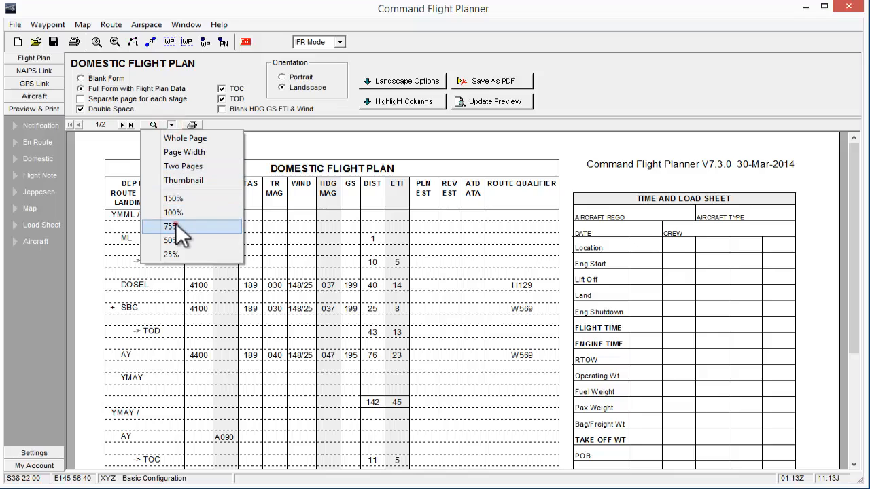
pyautogui.click(175, 225)
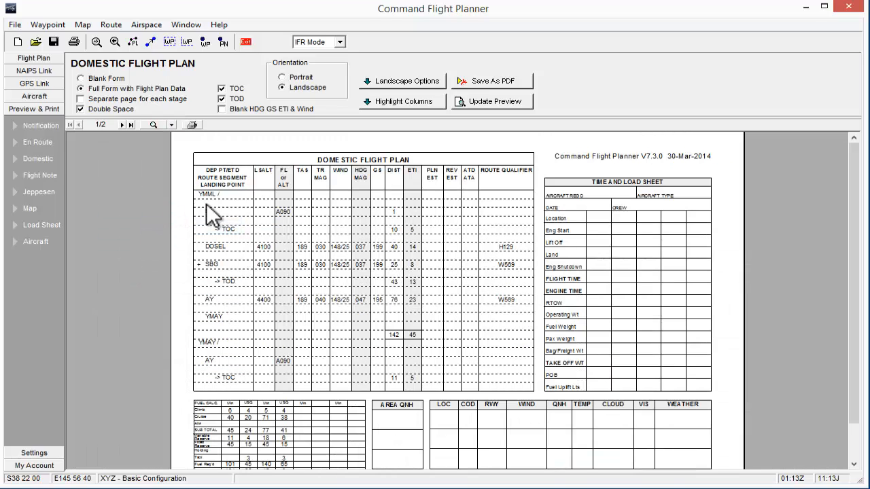
# Customise the landscape form with the SARTIME display in Panel A and an empty notes area in Panel B.
pyautogui.click(377, 79)
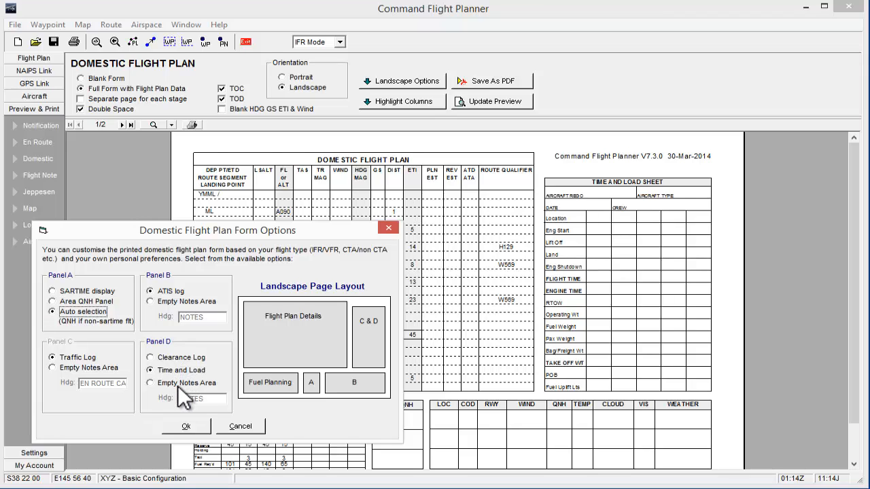
pyautogui.click(52, 291)
pyautogui.click(150, 301)
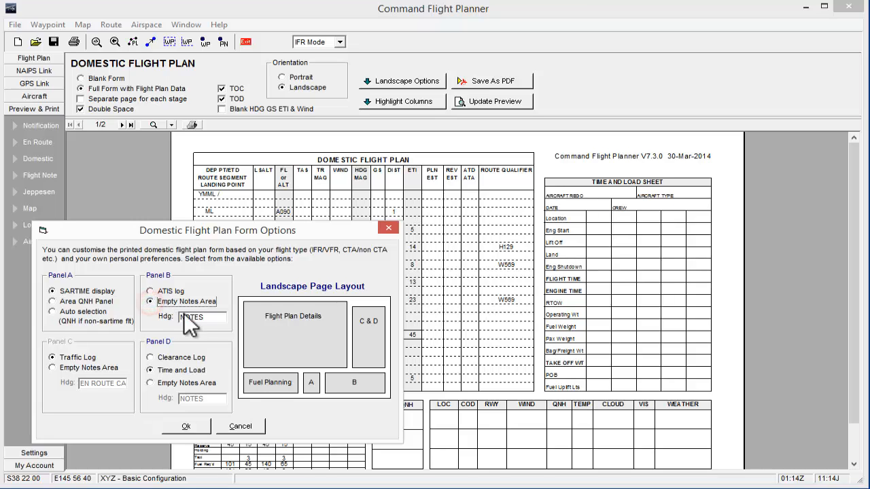
pyautogui.click(190, 427)
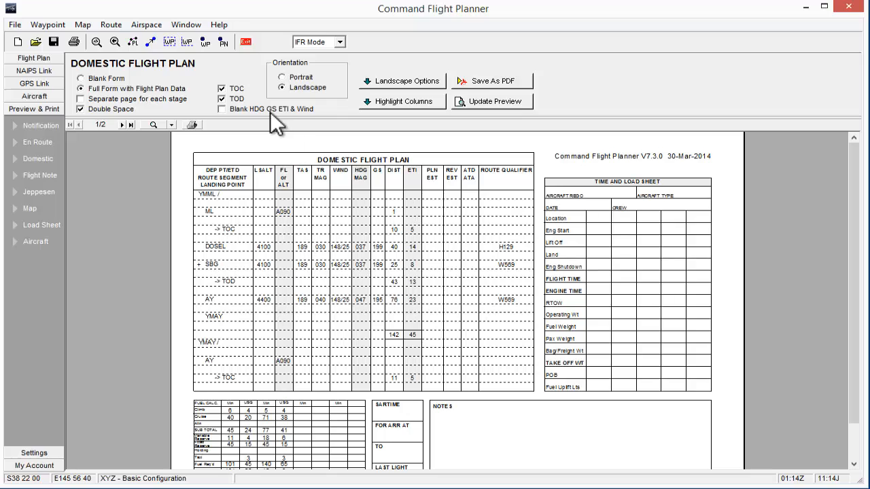
# Highlight only the LSALT, TAS and WIND columns on the printed domestic flight plan.
pyautogui.click(377, 103)
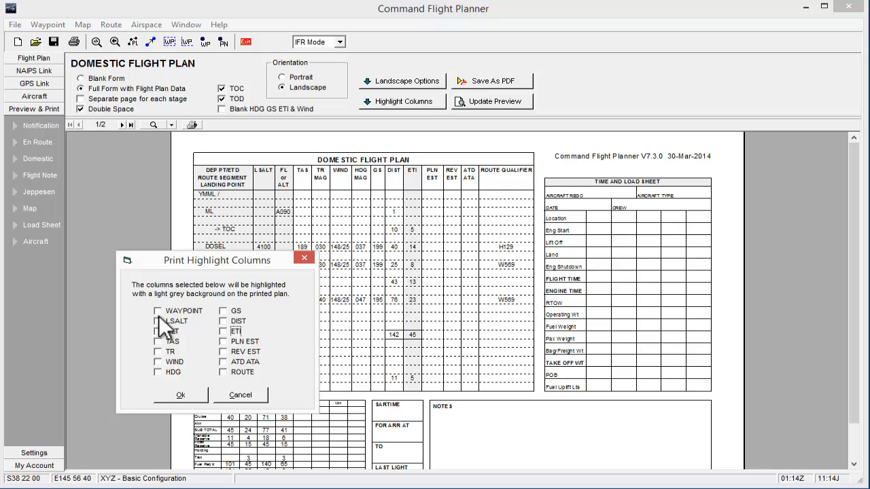
pyautogui.click(157, 320)
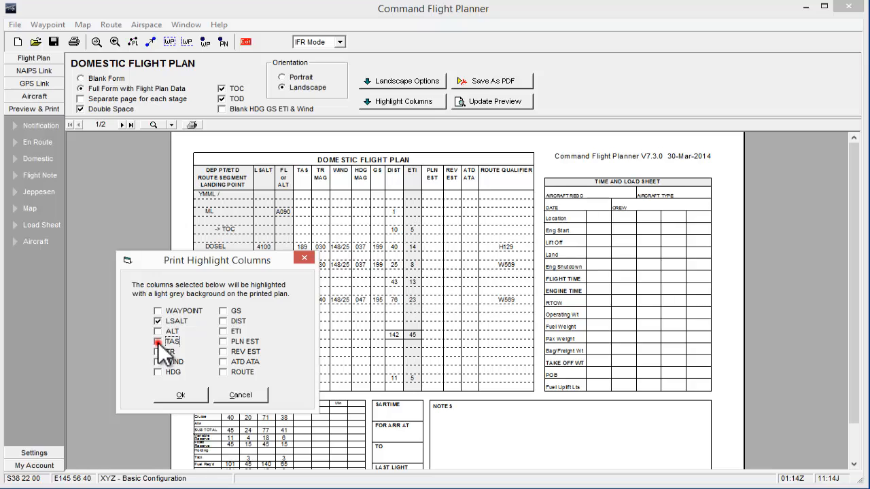
pyautogui.click(158, 342)
pyautogui.click(158, 361)
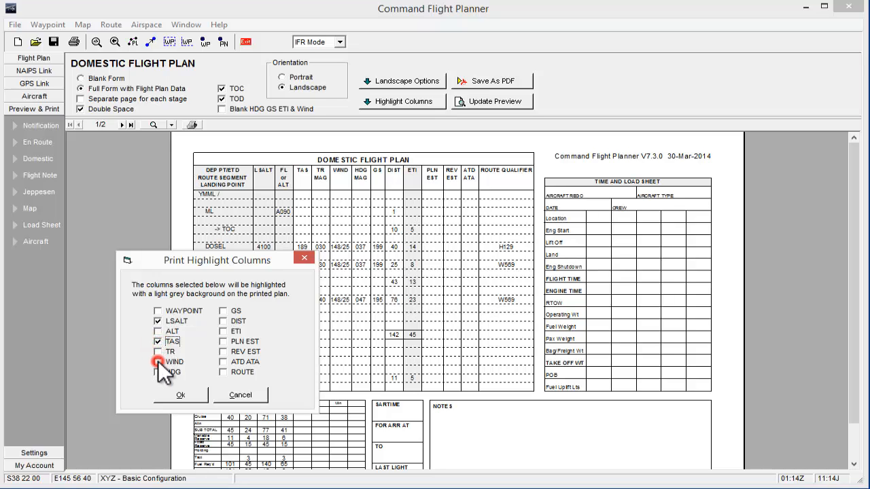
pyautogui.click(180, 394)
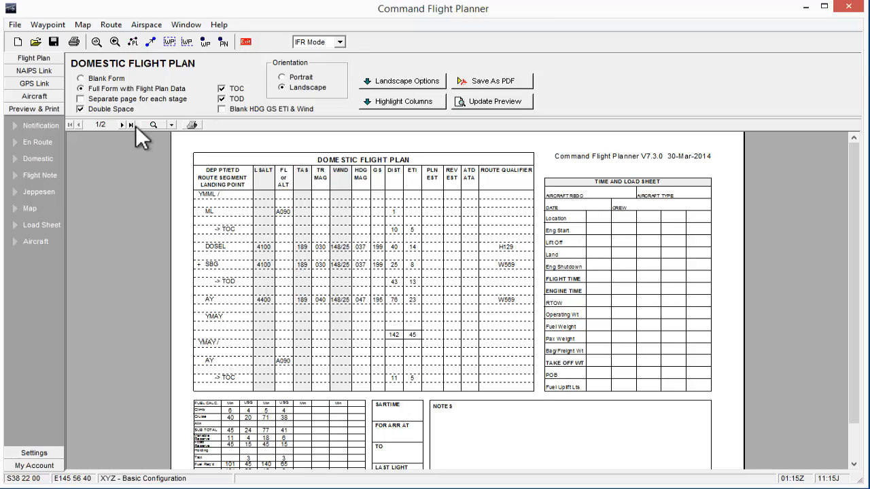
# Preview the VFR flight note, and look through the Jeppesen format navigation log up to page 3.
pyautogui.click(52, 172)
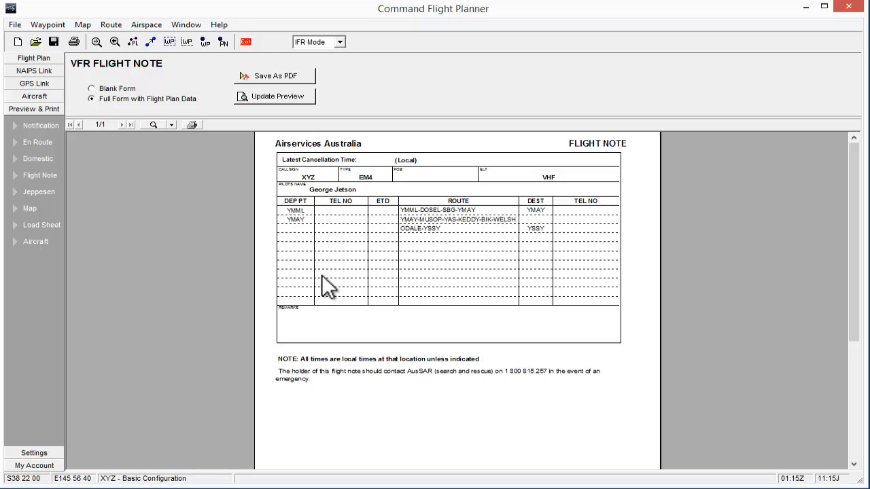
pyautogui.click(44, 191)
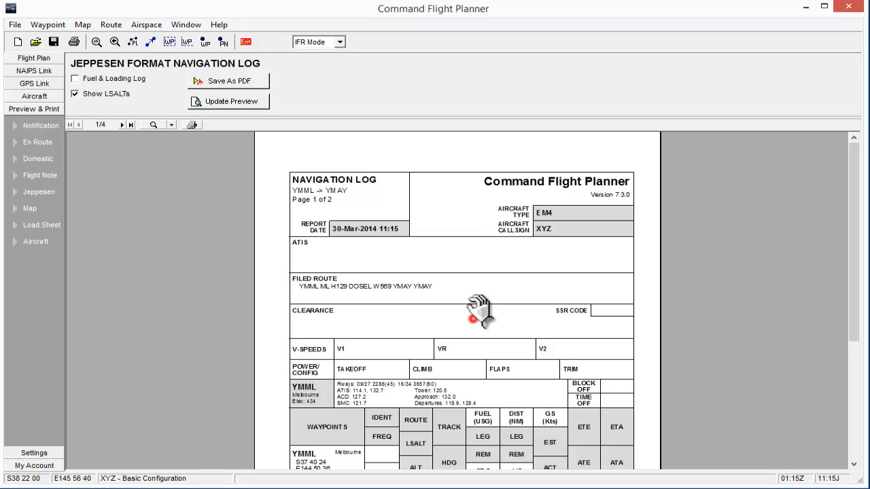
pyautogui.moveTo(476, 317); pyautogui.dragTo(473, 174)
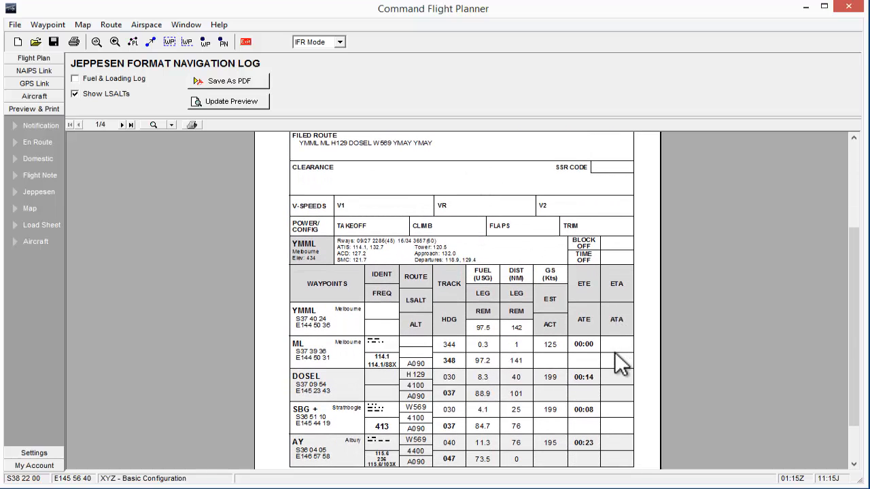
pyautogui.moveTo(624, 363); pyautogui.dragTo(623, 309)
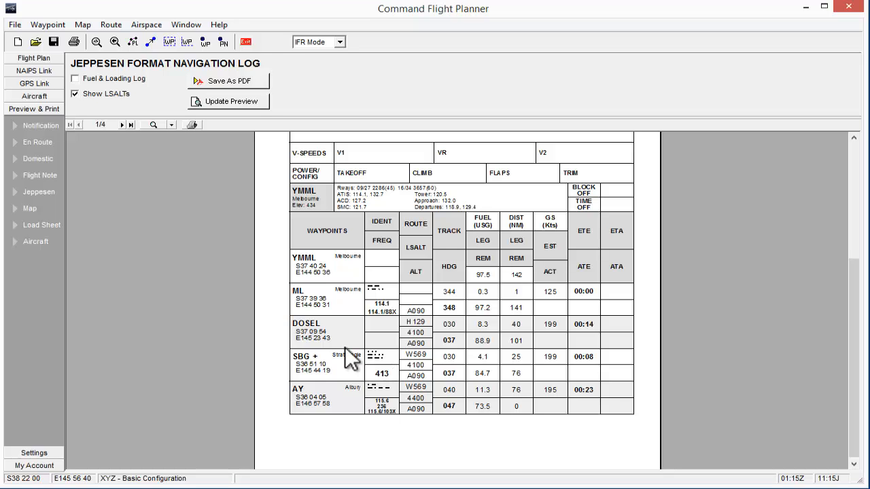
pyautogui.click(121, 124)
pyautogui.click(121, 124)
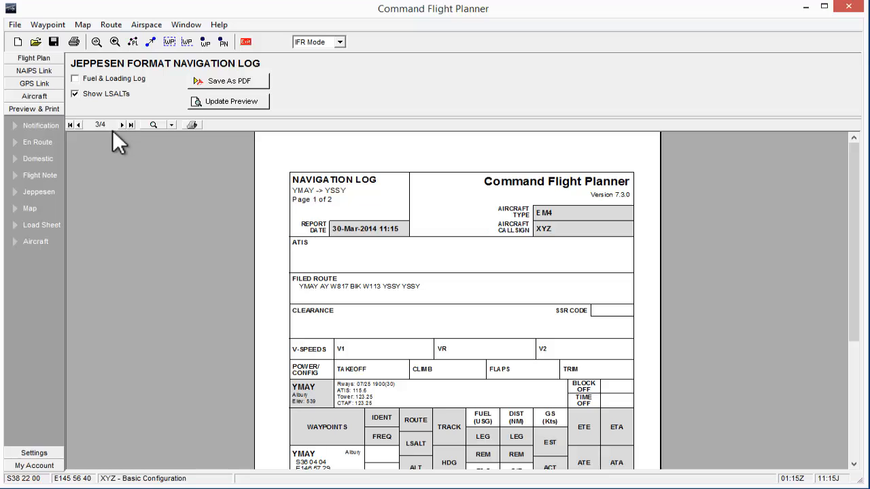
# Preview the printable route map at 50% zoom.
pyautogui.click(35, 208)
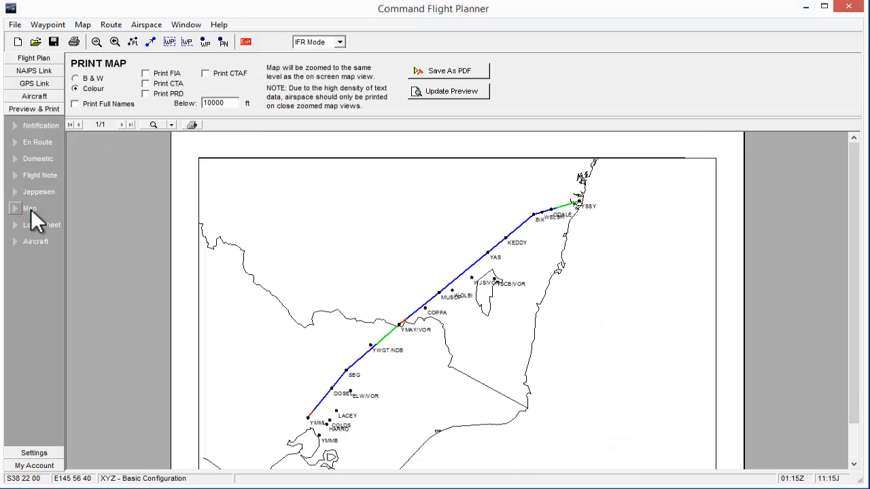
pyautogui.click(171, 125)
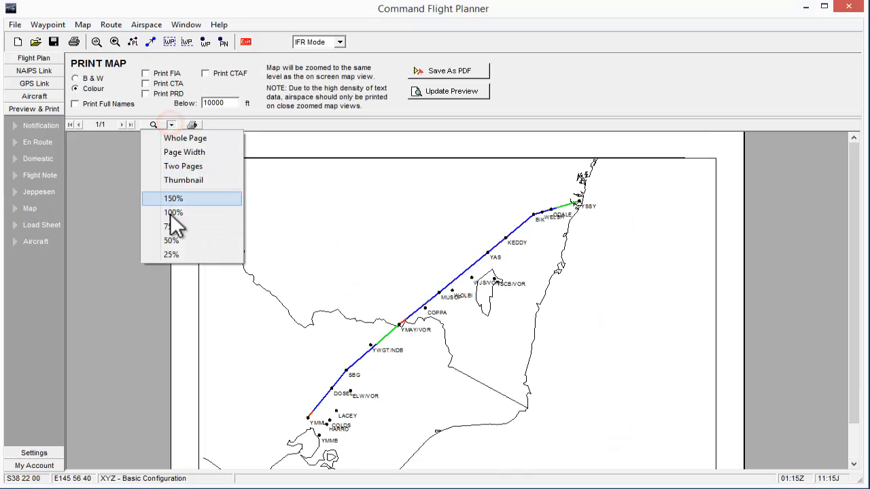
pyautogui.click(170, 241)
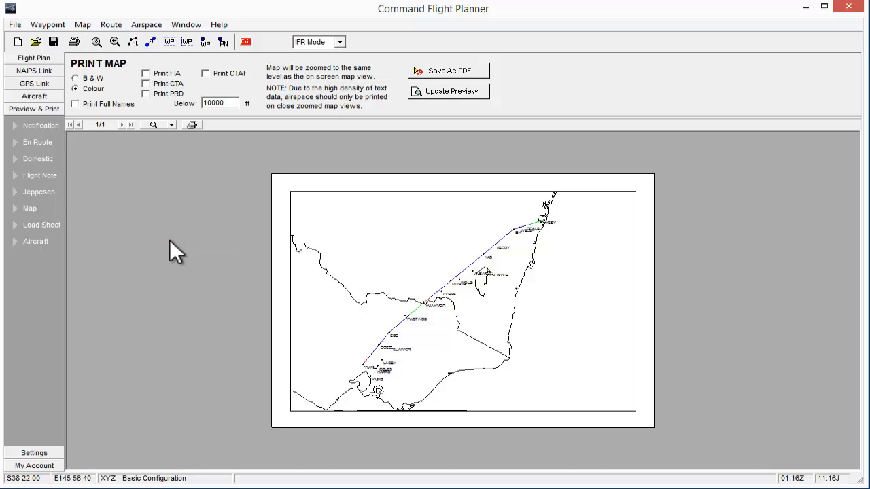
# Include the FIA airspace in the refreshed route map preview and inspect the area around YMAY at 150% zoom.
pyautogui.click(148, 73)
pyautogui.click(442, 91)
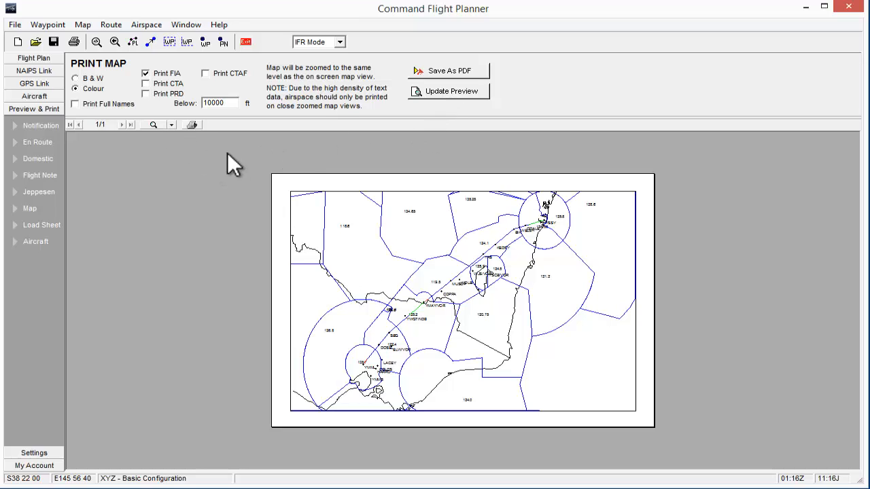
pyautogui.click(171, 124)
pyautogui.click(178, 197)
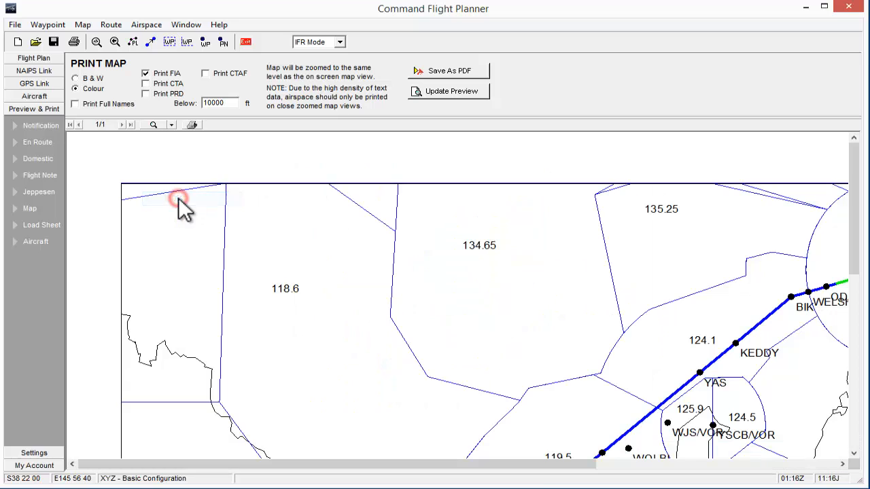
pyautogui.moveTo(504, 403); pyautogui.dragTo(340, 201)
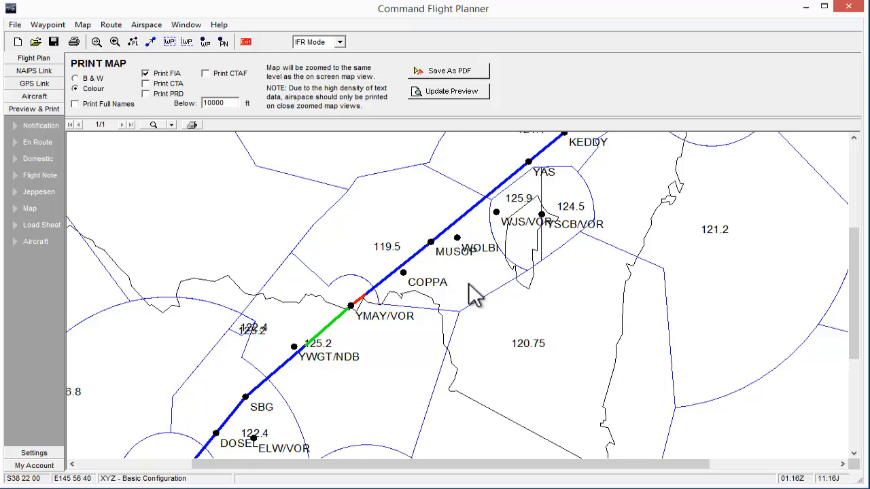
# Print CTA airspace instead of FIA on the route map and refresh the preview.
pyautogui.click(145, 84)
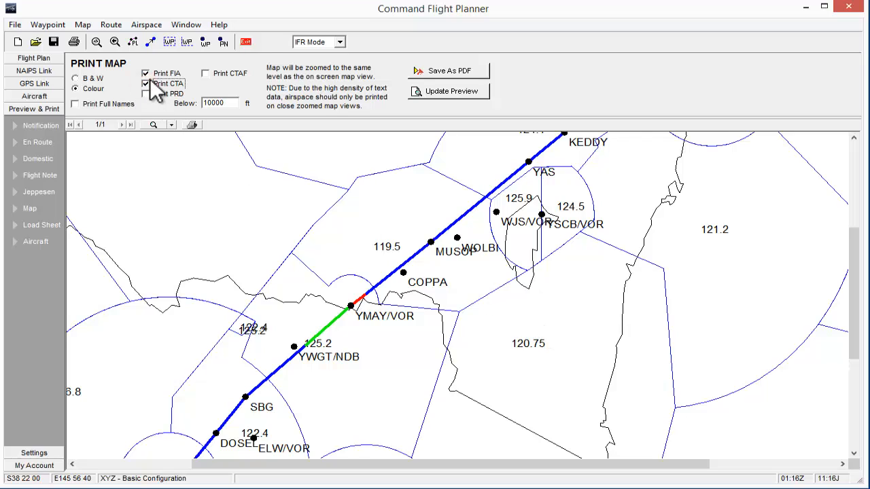
pyautogui.click(146, 73)
pyautogui.click(443, 92)
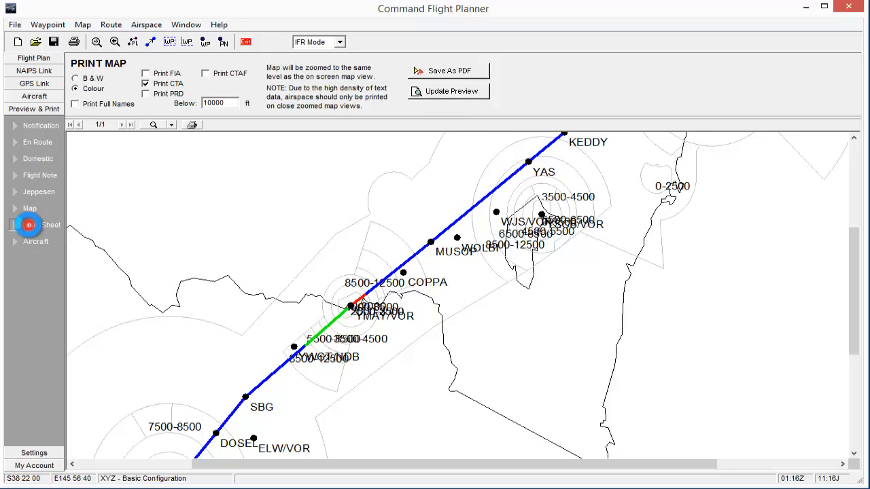
# Preview the load sheet and examine the YMML-YMAY and YMAY-YSSY stages.
pyautogui.click(29, 225)
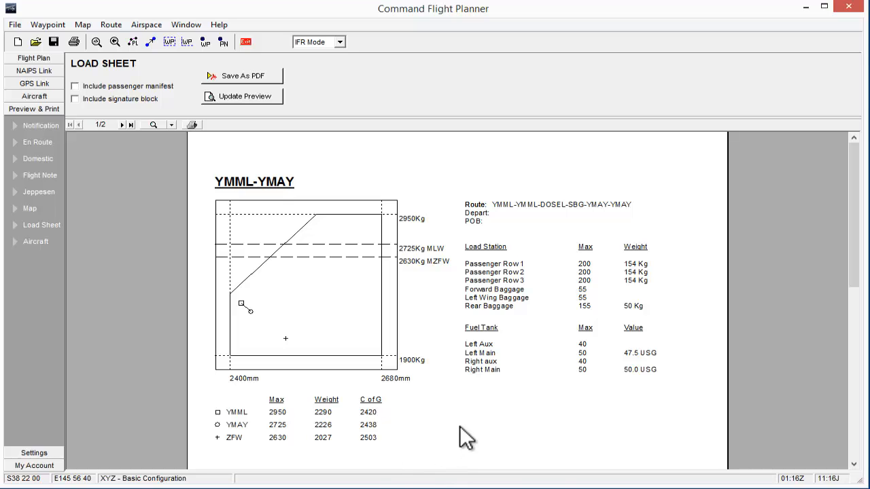
pyautogui.moveTo(474, 440); pyautogui.dragTo(477, 135)
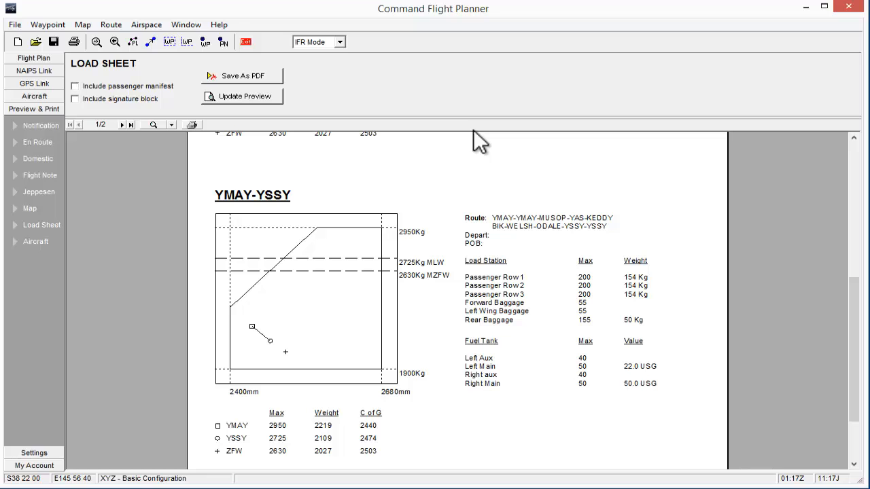
# Preview the aircraft details printout for the Echo Mark IV Sample Aircraft and read through its sections.
pyautogui.click(36, 241)
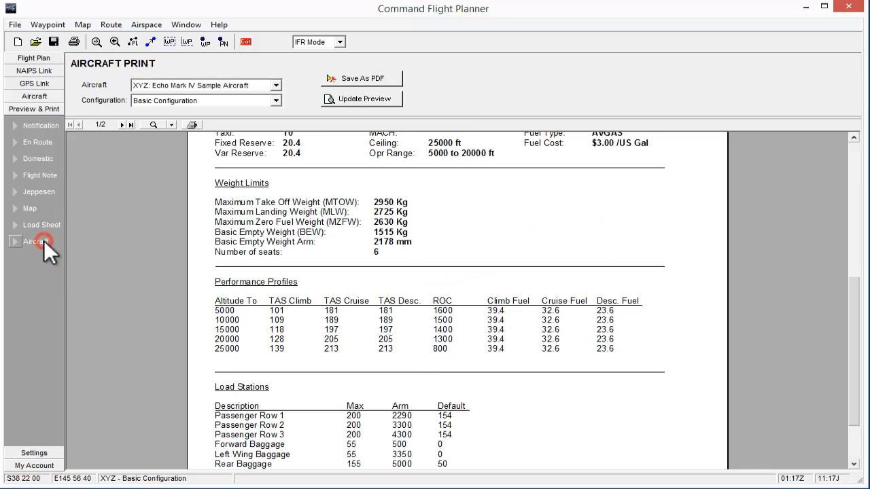
pyautogui.scroll(8, 260, 231)
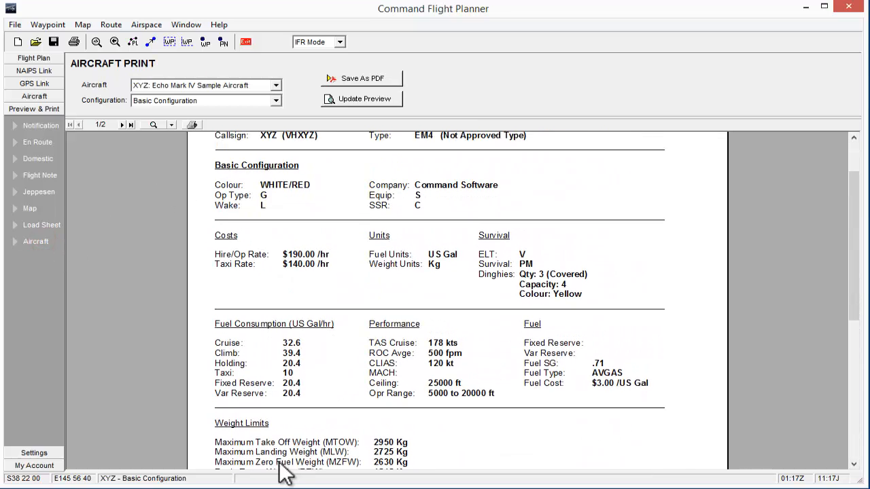
pyautogui.scroll(2, 260, 211)
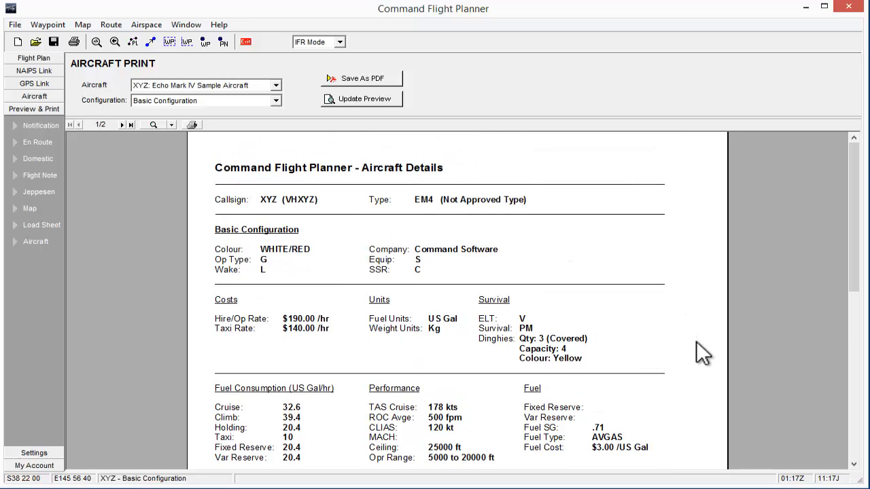
pyautogui.moveTo(696, 342); pyautogui.dragTo(689, 301)
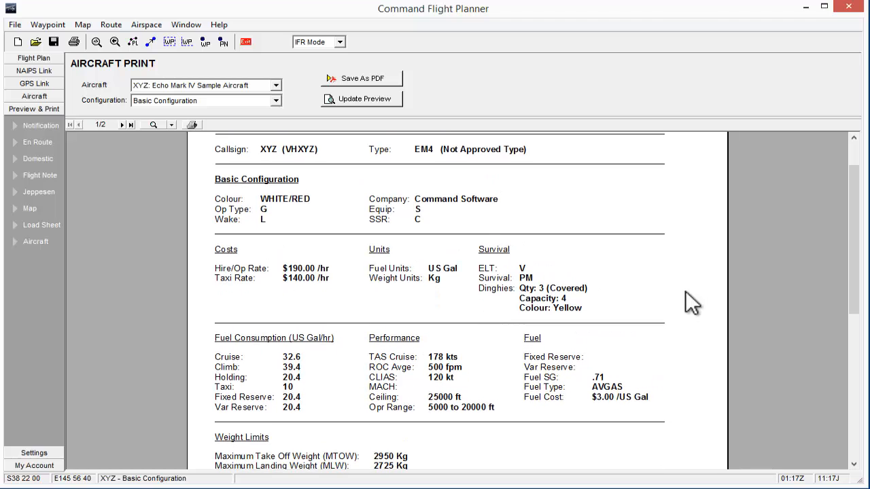
pyautogui.moveTo(347, 365); pyautogui.dragTo(353, 210)
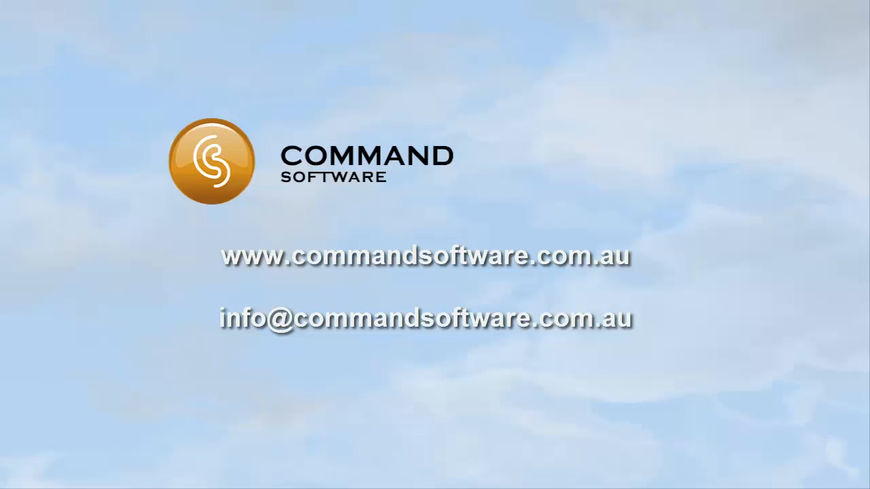